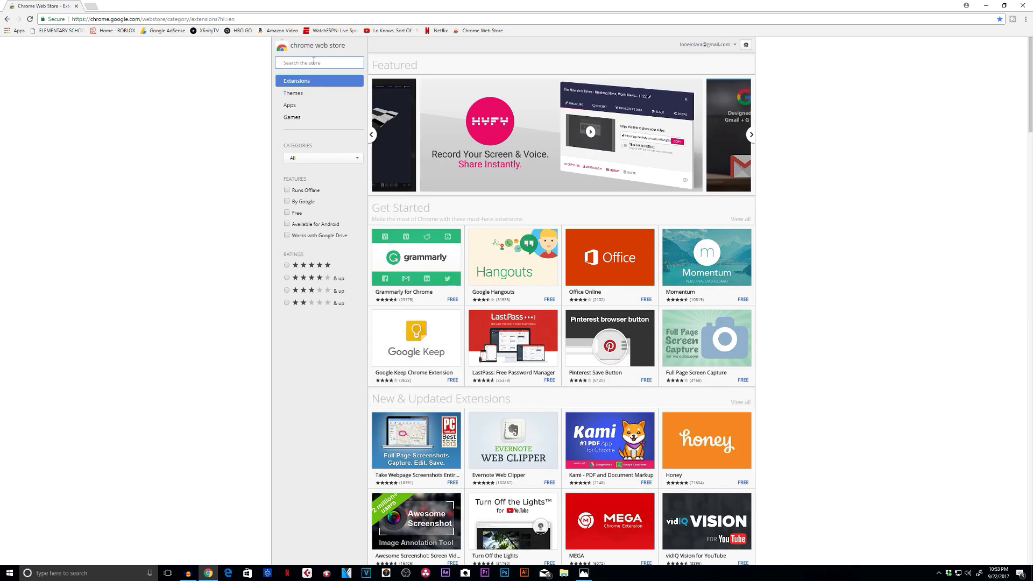
Search the Chrome Web Store for 'aot' and add the Always on Top extension to Chrome
type("aot")
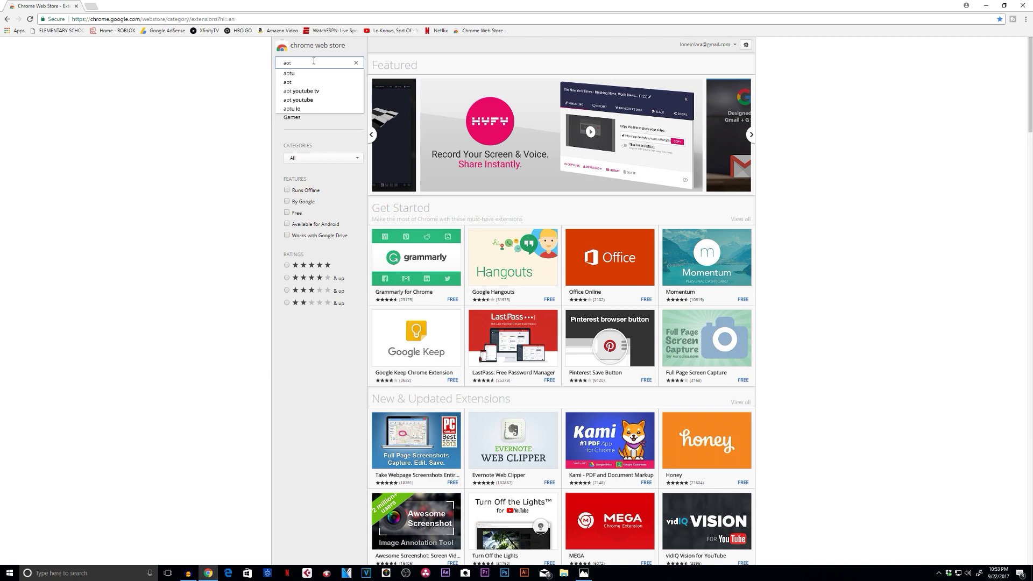
key("Return")
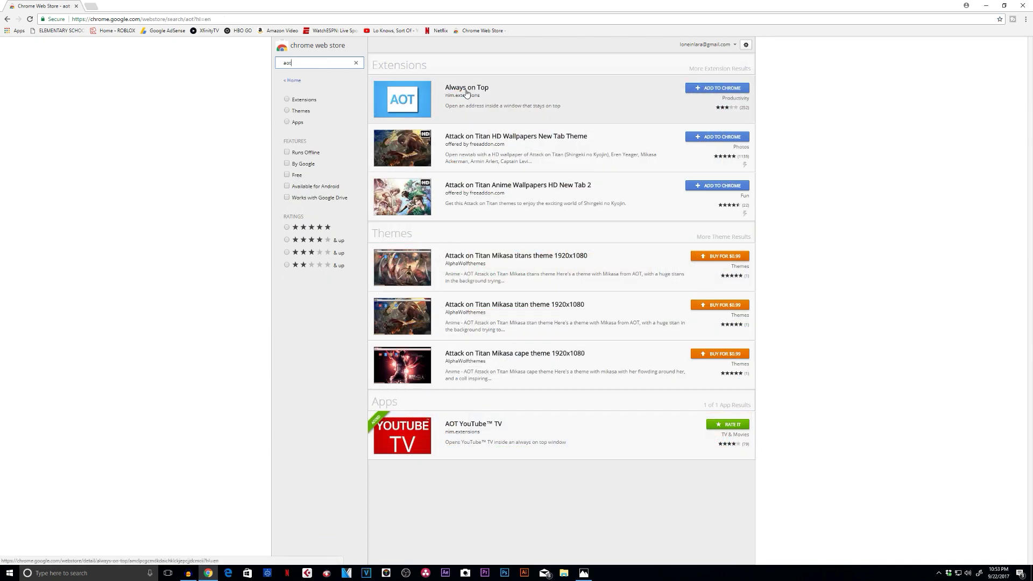
left_click(710, 88)
left_click(530, 94)
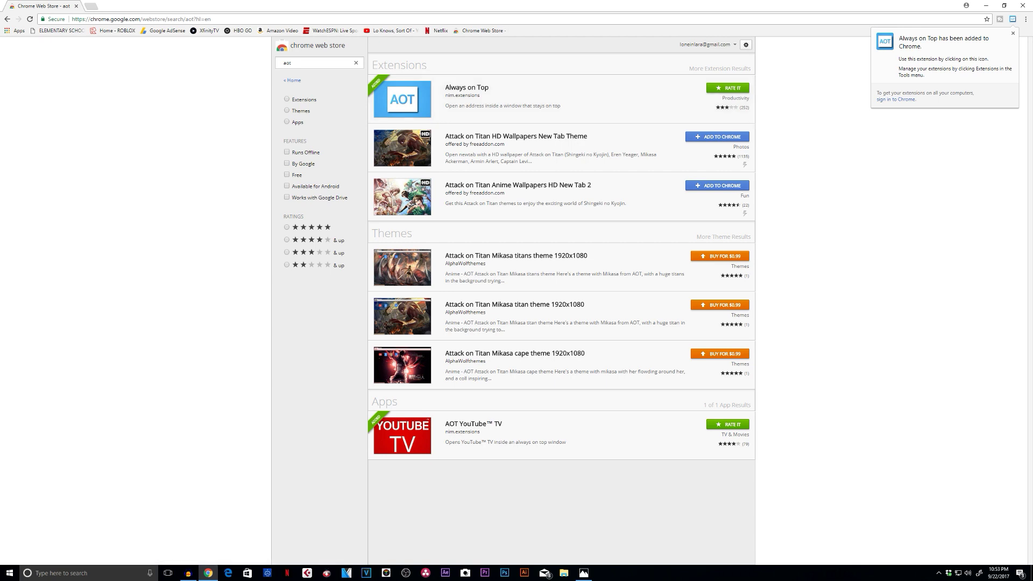
left_click(1012, 34)
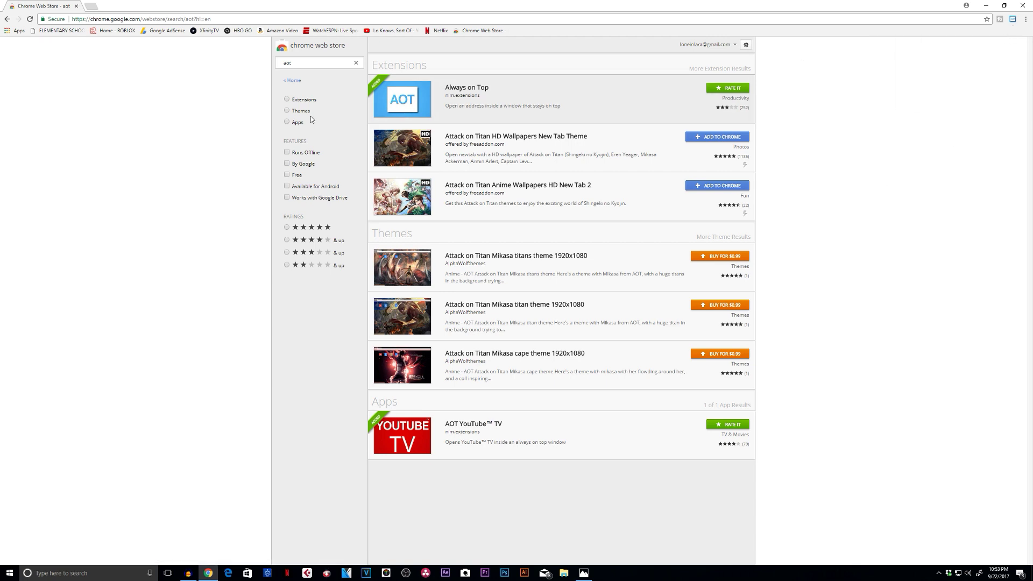
Open the saved YouTube channel page and copy its web address
left_click(386, 29)
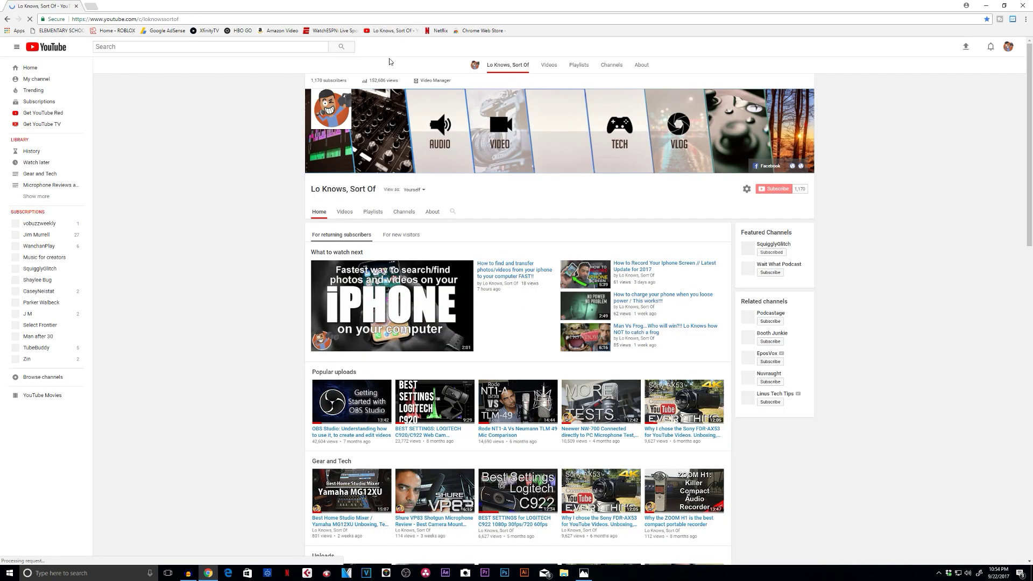
left_click(176, 19)
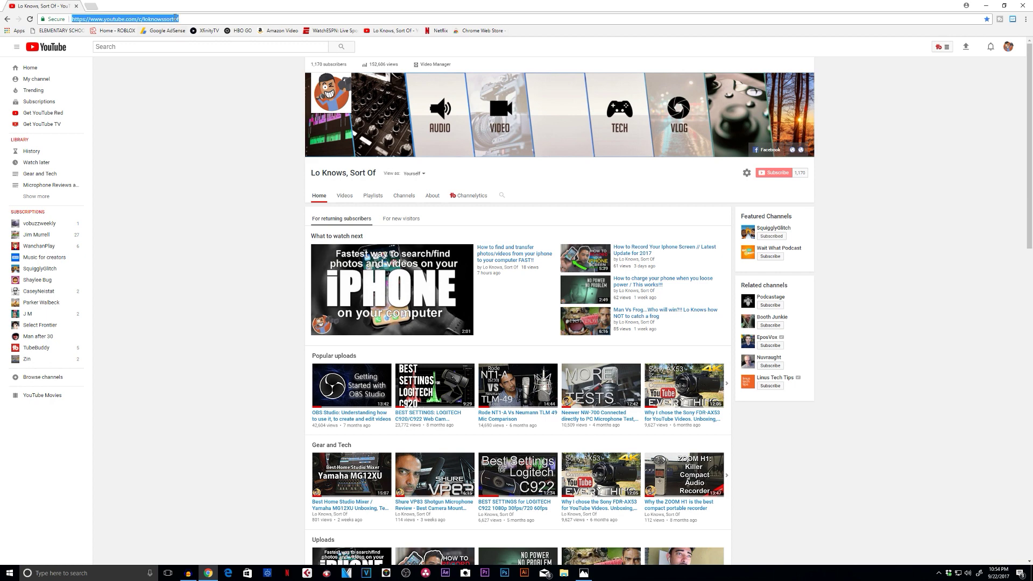
right_click(163, 21)
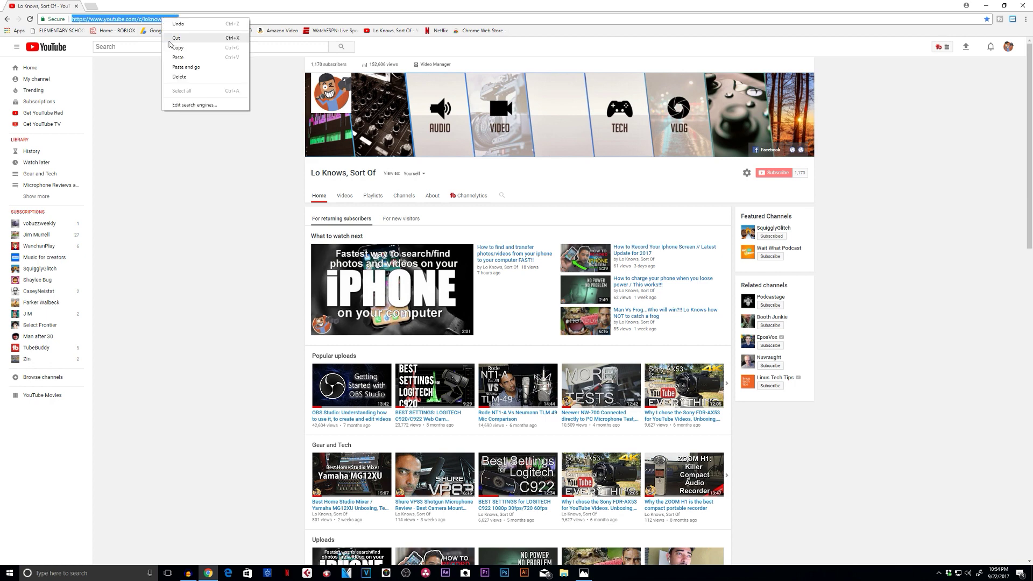
left_click(178, 48)
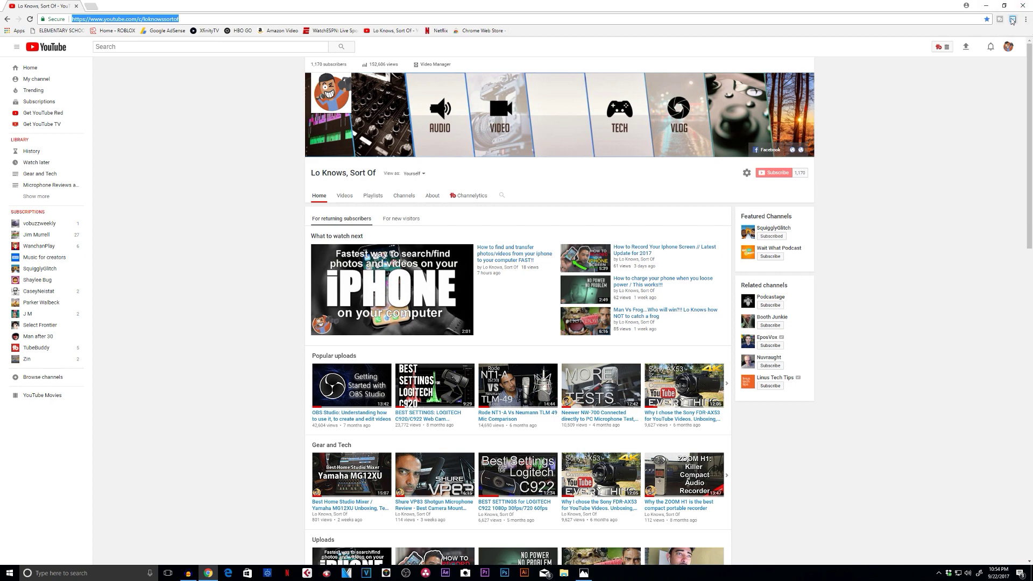
Paste the channel address into Always on Top Address Field 1 and launch it
left_click(1012, 20)
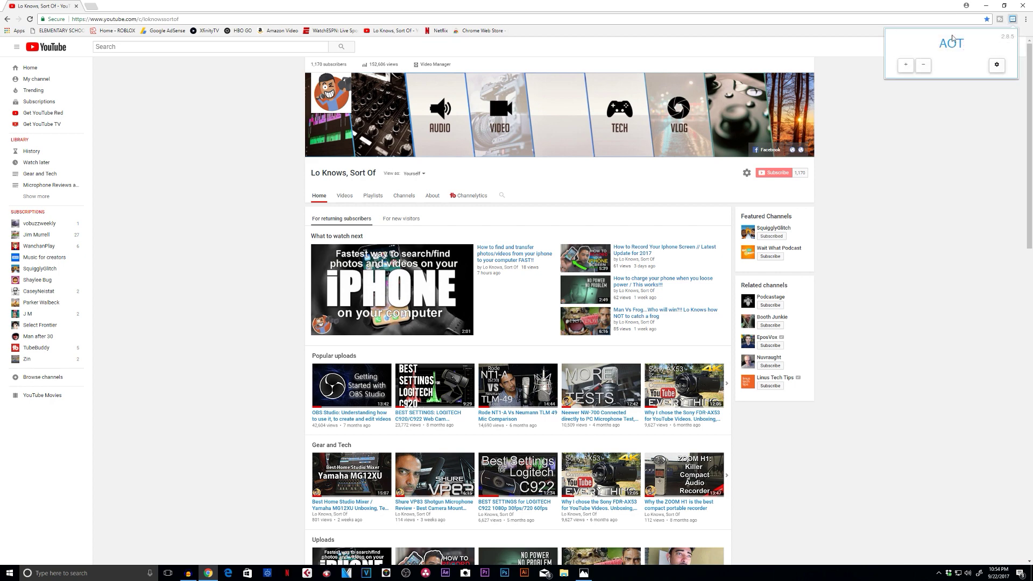
left_click(904, 73)
left_click(905, 70)
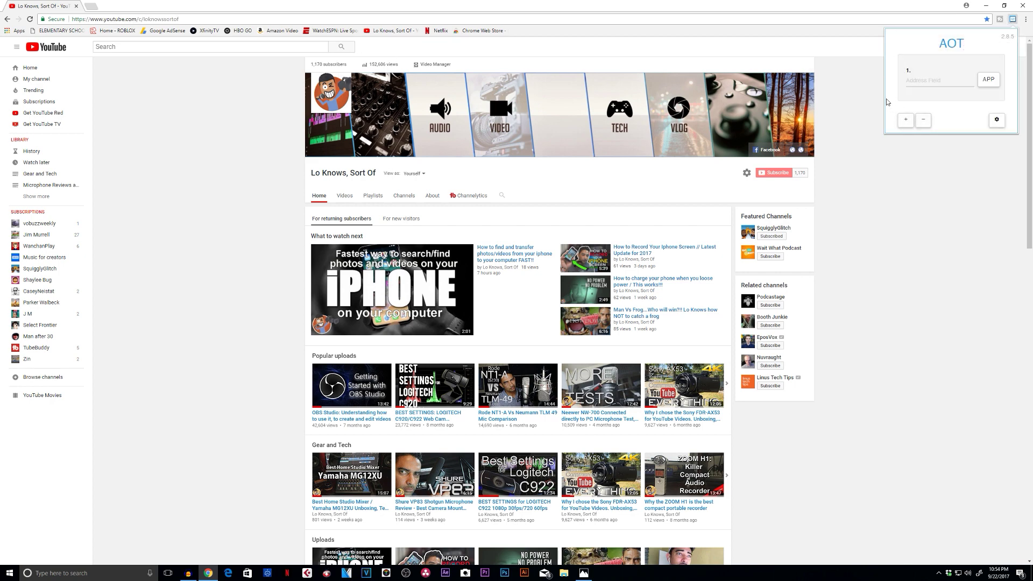
right_click(919, 80)
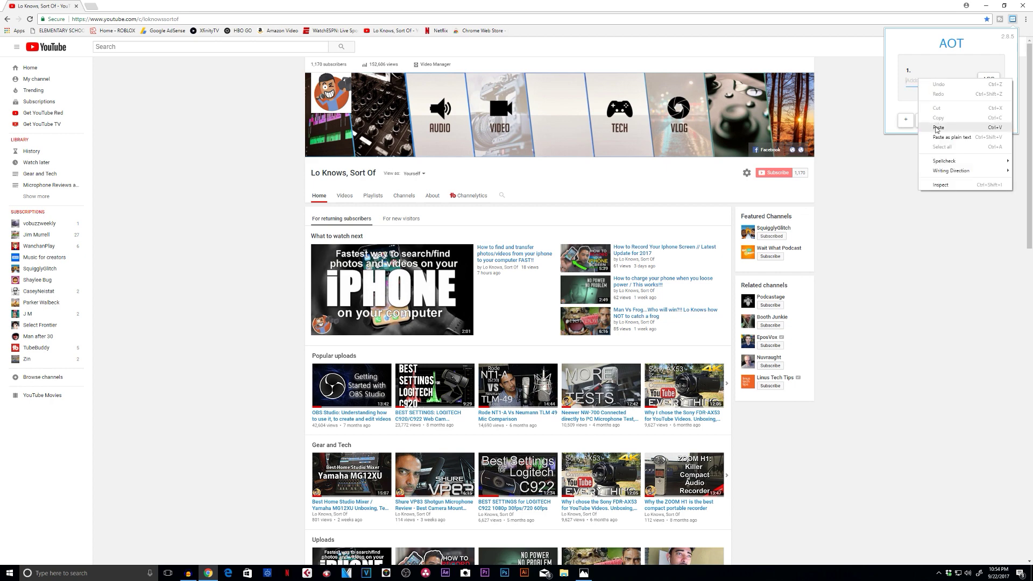
left_click(938, 127)
left_click(987, 80)
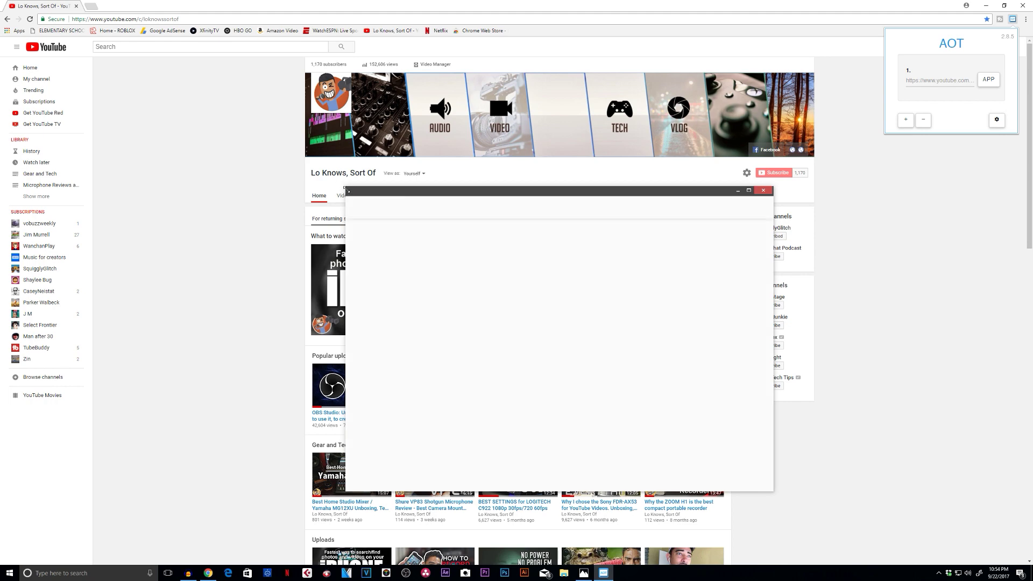
Shrink the floating channel window into the top-left corner, then open and pause Man Vs Frog
left_click_drag(345, 187, 462, 307)
left_click_drag(542, 318, 191, 130)
scroll(202, 259, "down", 2)
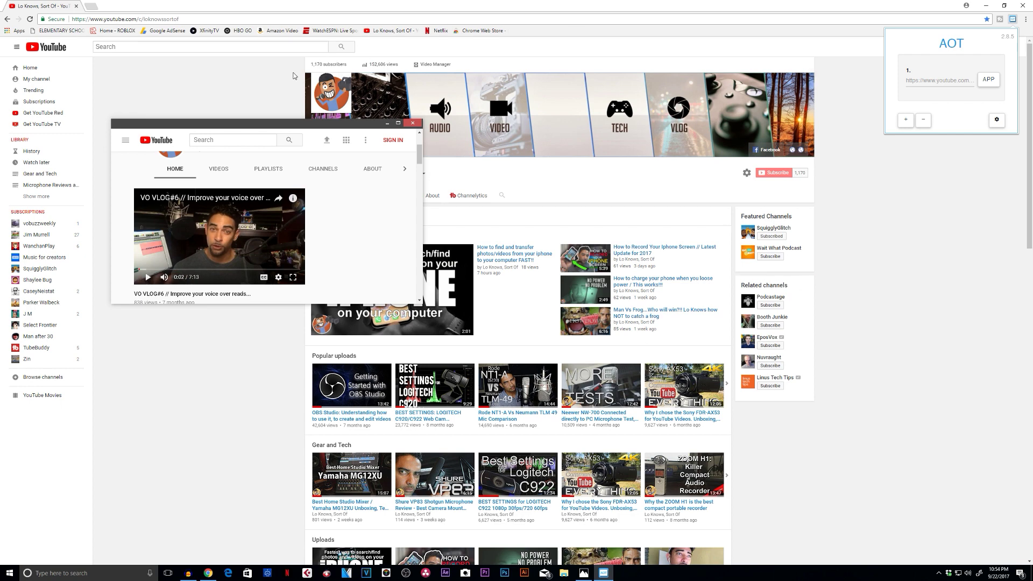
left_click(927, 215)
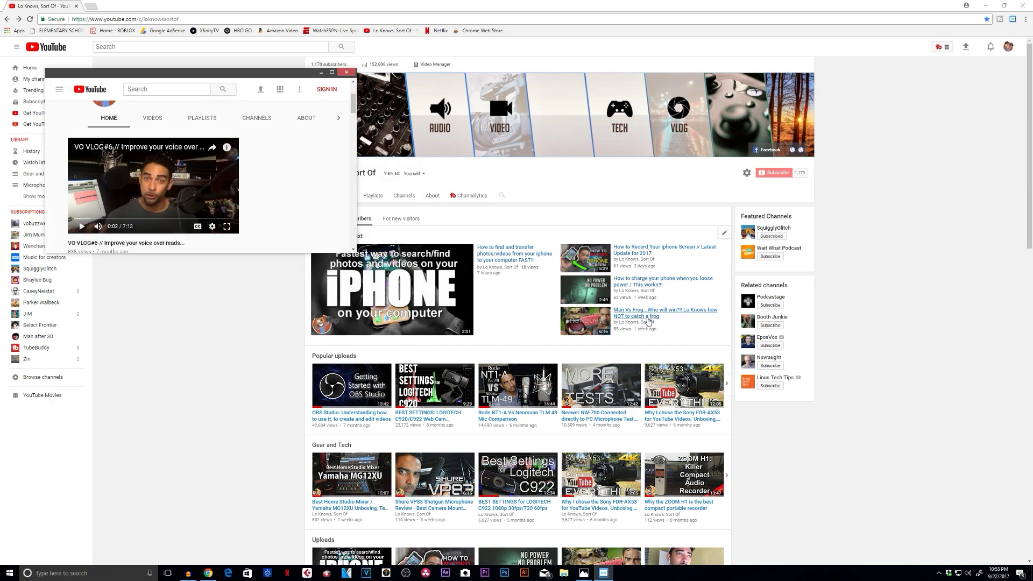
left_click(648, 318)
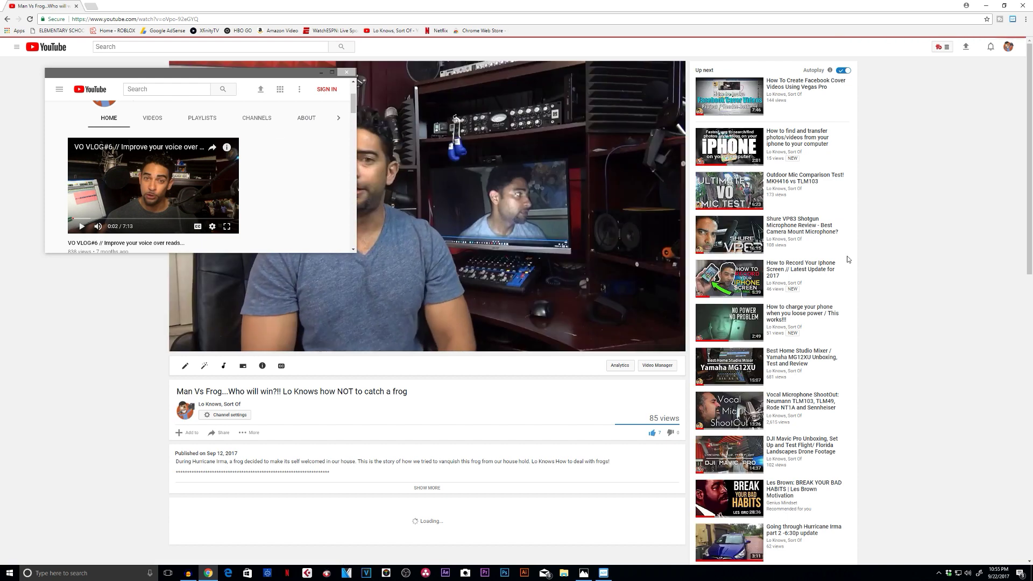
left_click(183, 344)
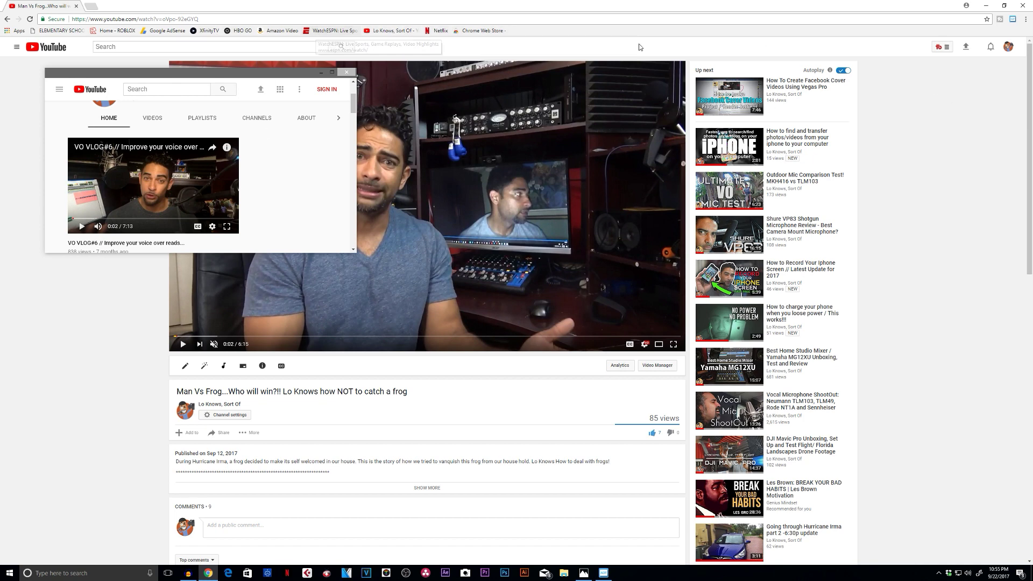
Go to the WatchESPN watch page and copy its address
left_click(330, 30)
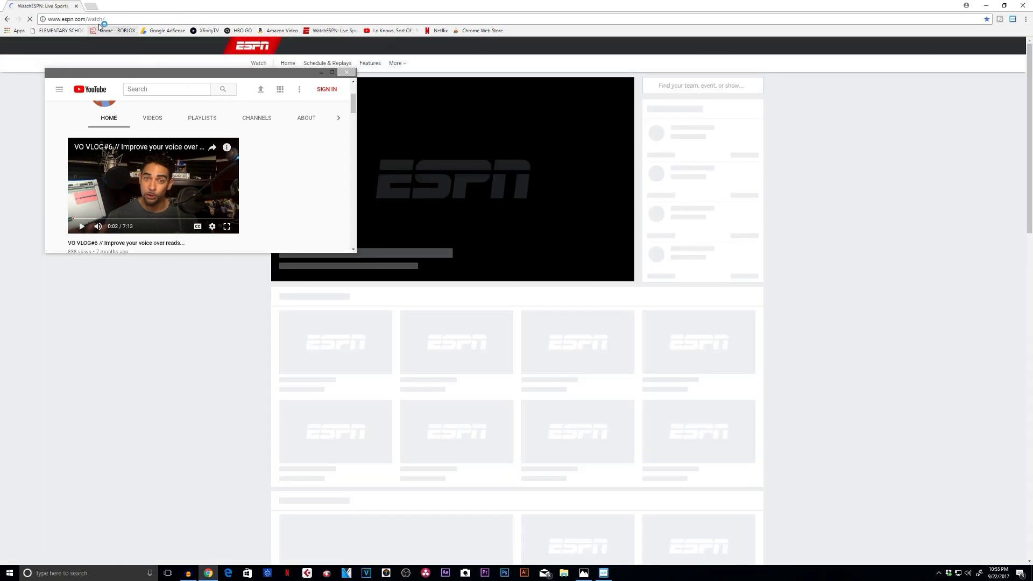
right_click(98, 18)
left_click(116, 46)
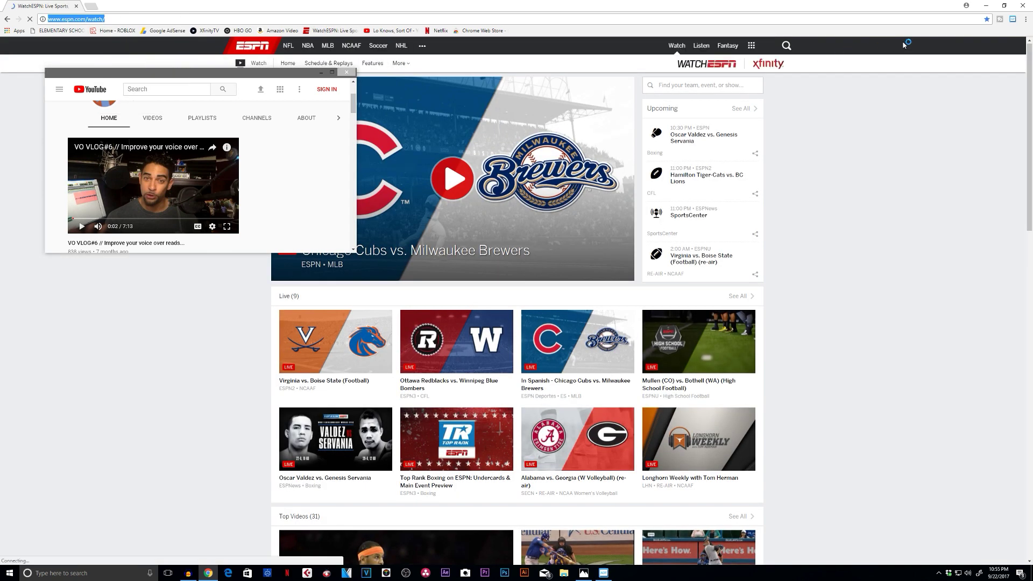
Paste the ESPN address into Always on Top field 2 and launch it
left_click(1012, 20)
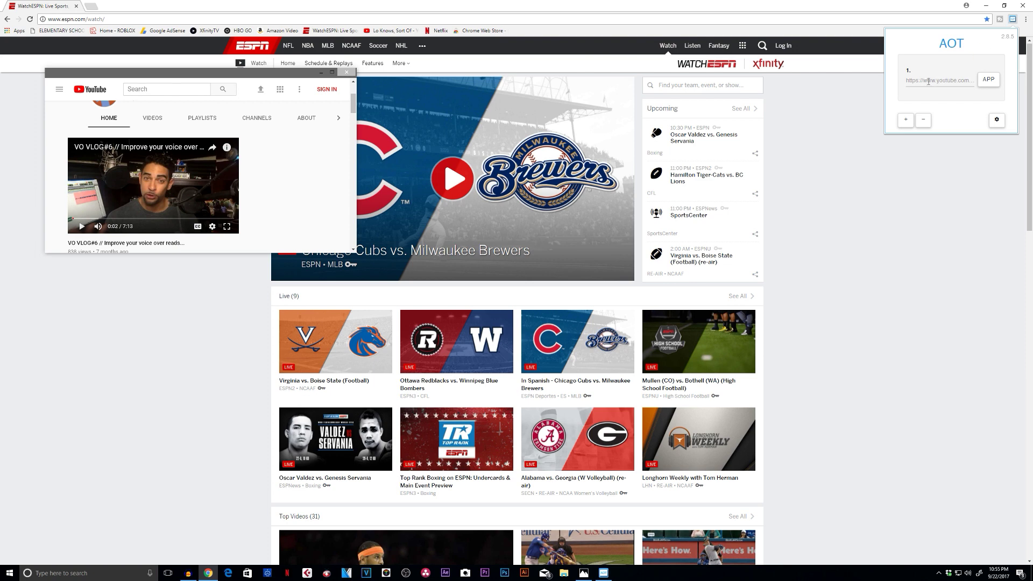
left_click(904, 120)
right_click(920, 108)
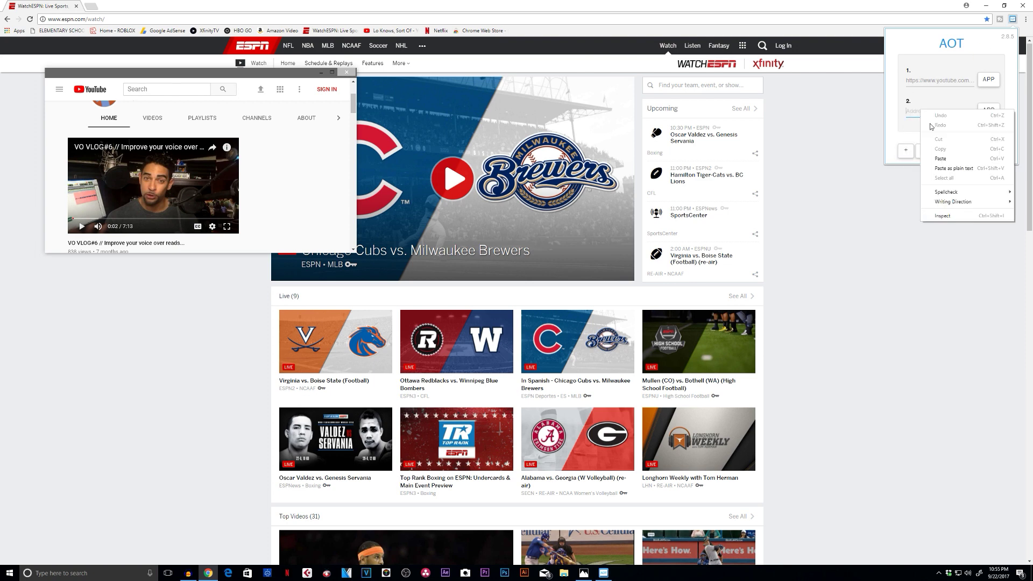
left_click(944, 157)
left_click(988, 111)
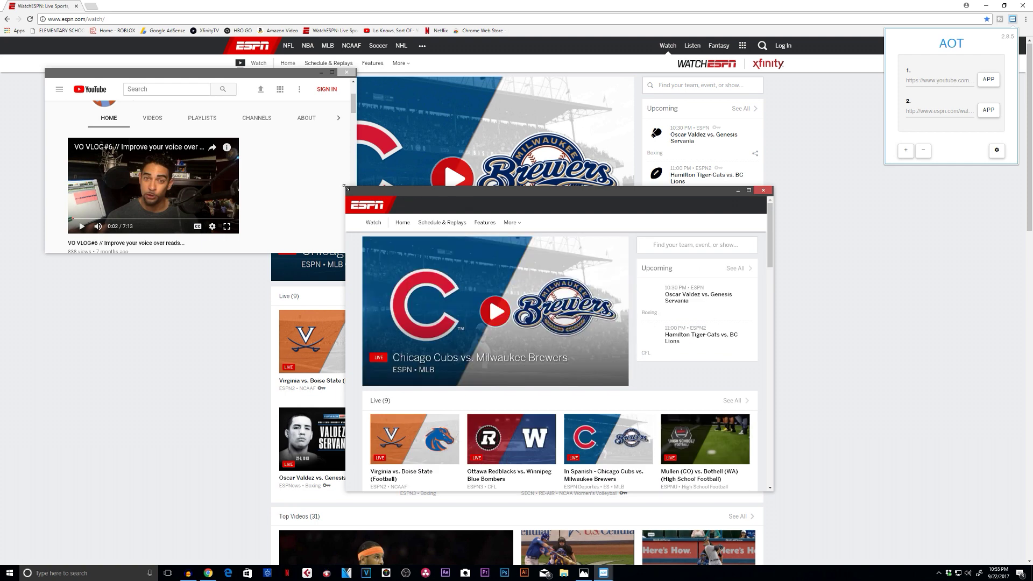
Shrink the ESPN window, move it to the lower left, and add a third address slot
left_click_drag(343, 187, 449, 271)
left_click_drag(549, 278, 111, 307)
left_click(906, 152)
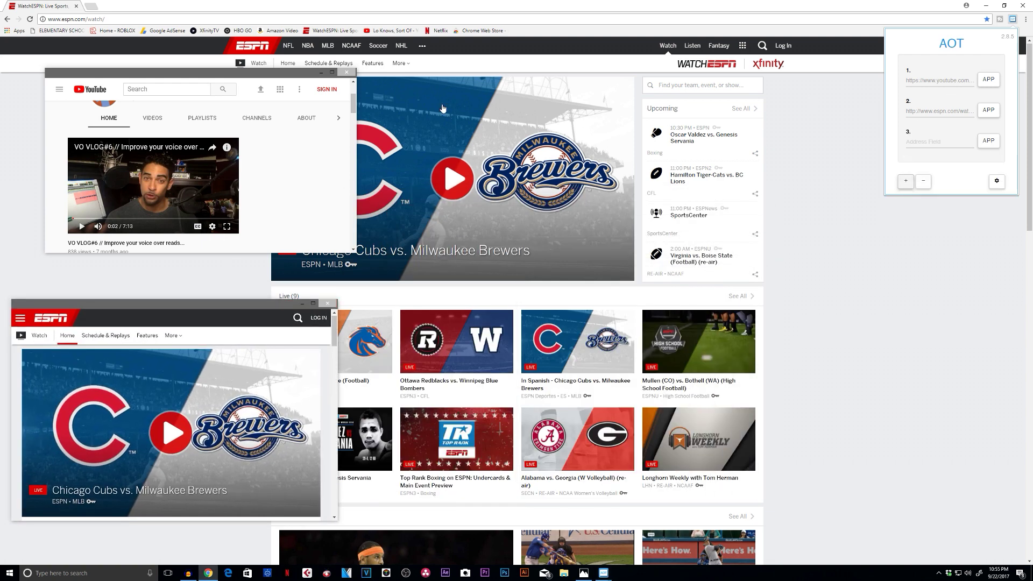
Go to the Amazon Video page and copy its address
left_click(275, 31)
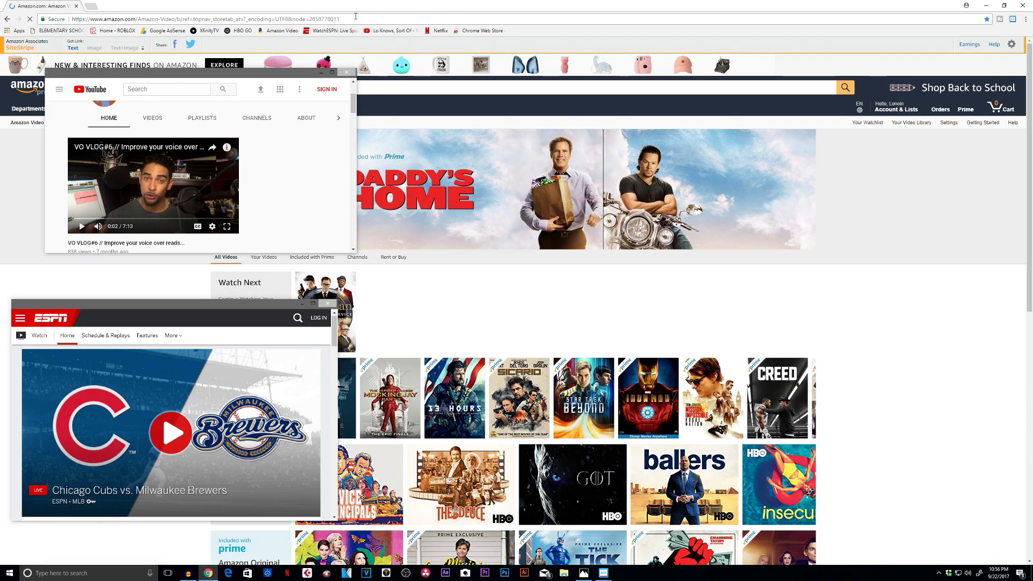
left_click(295, 19)
right_click(296, 22)
left_click(311, 51)
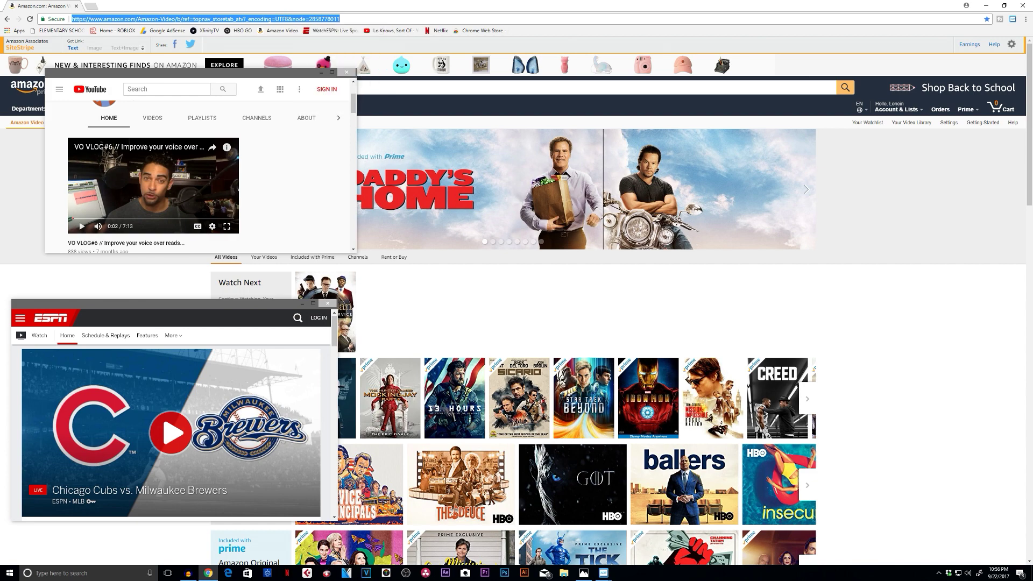
Launch the Amazon address from field 3 as a small floating window at the lower right
left_click(1012, 19)
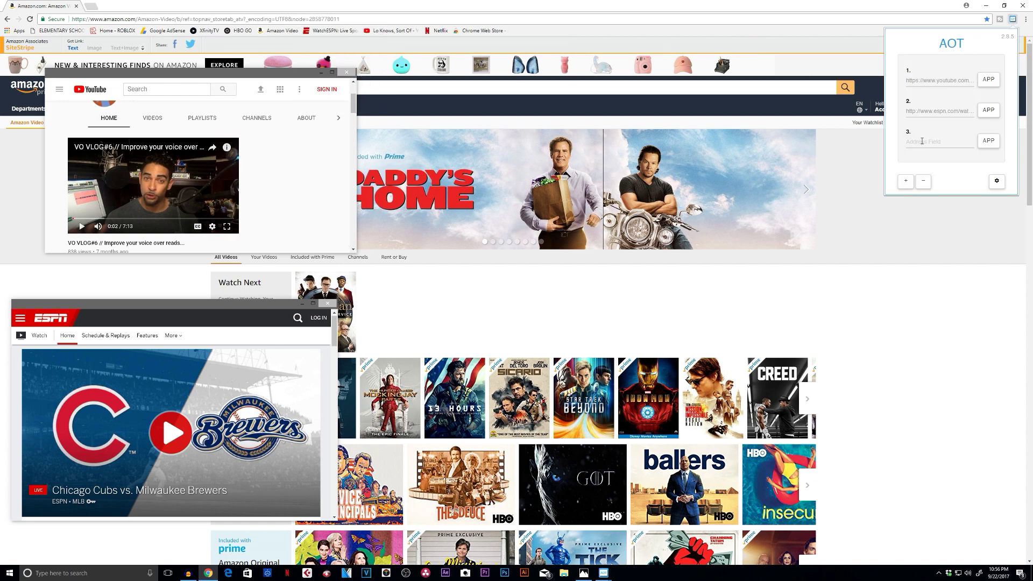
right_click(921, 141)
left_click(951, 193)
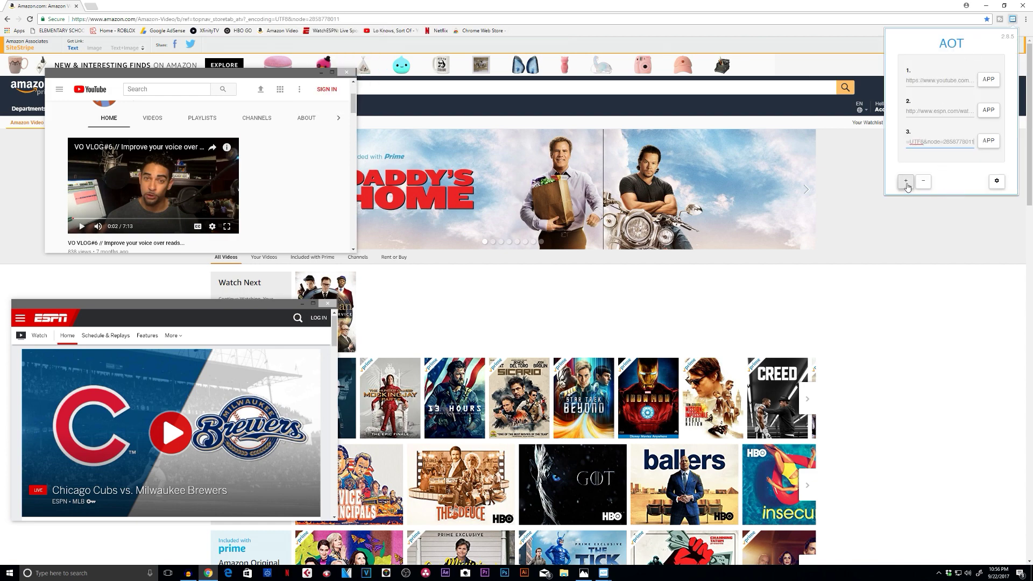
left_click(988, 144)
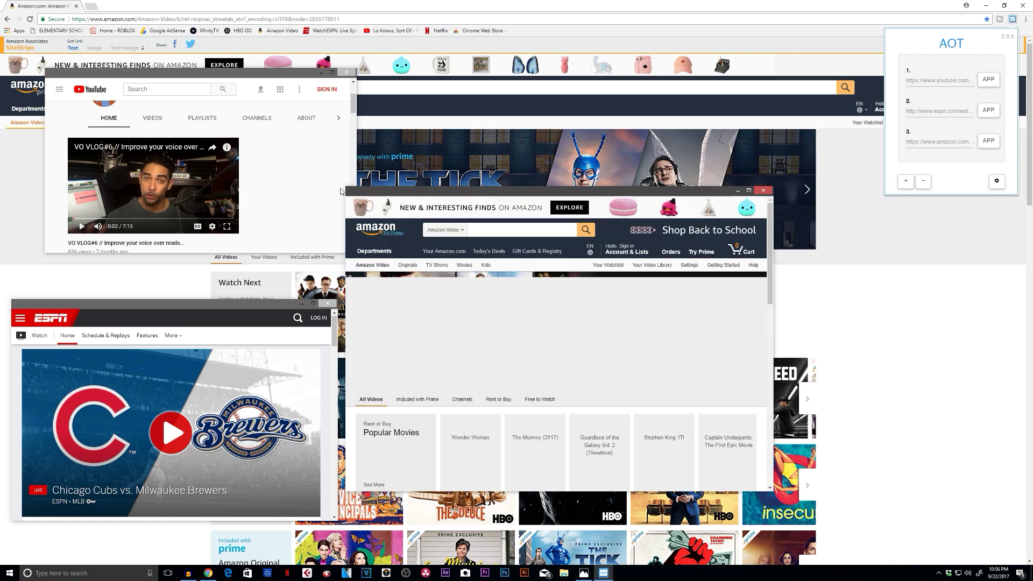
left_click_drag(345, 187, 709, 310)
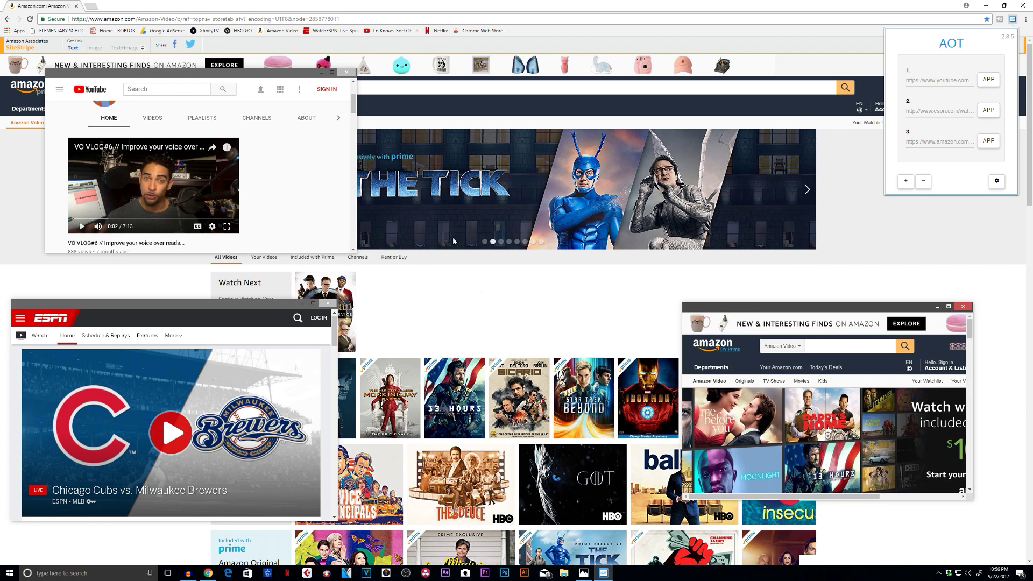
left_click(238, 32)
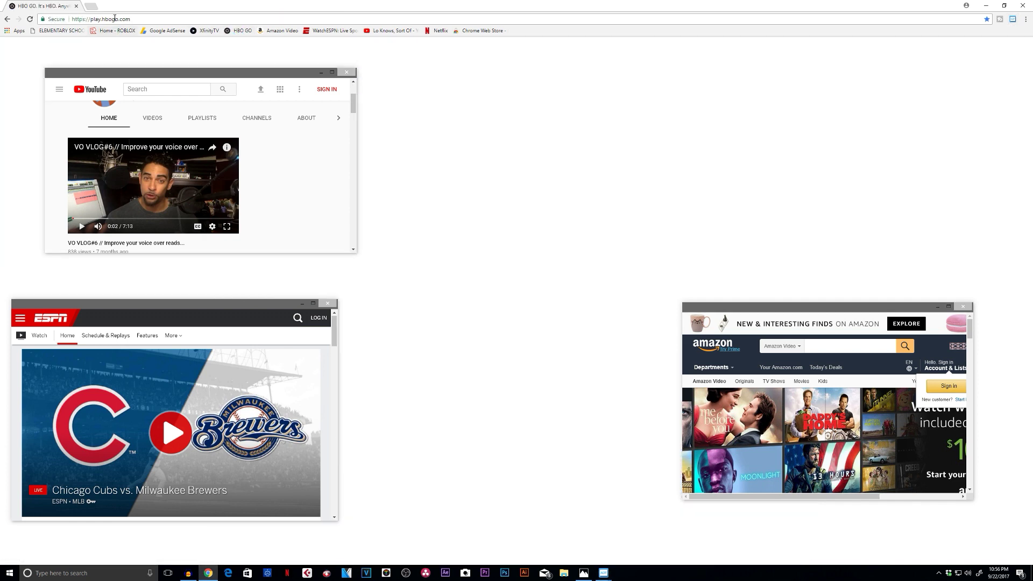
Copy the HBO GO address into a new fourth Always on Top field and launch it
right_click(121, 20)
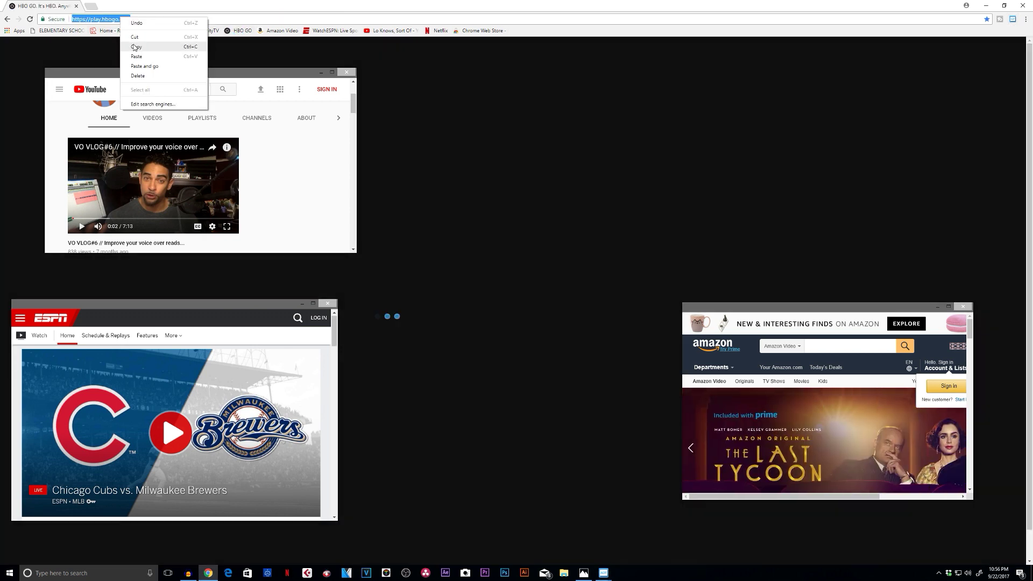
left_click(143, 47)
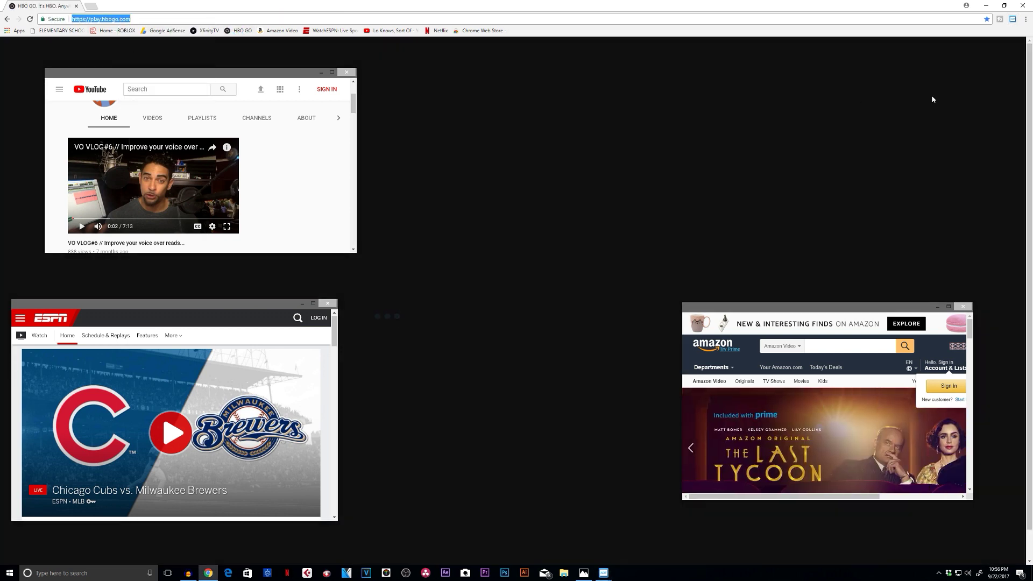
left_click(1012, 19)
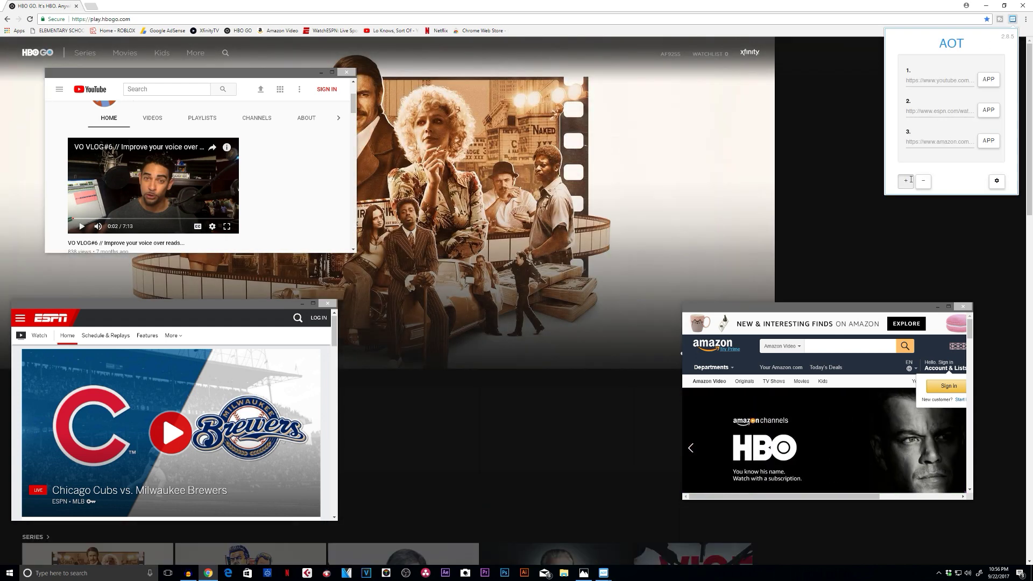
left_click(905, 180)
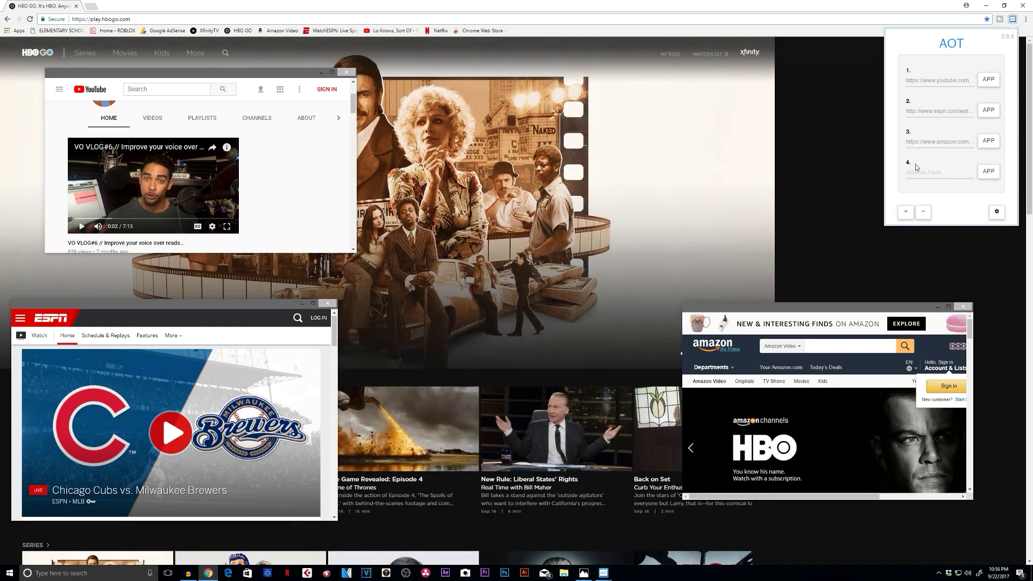
right_click(917, 171)
left_click(948, 225)
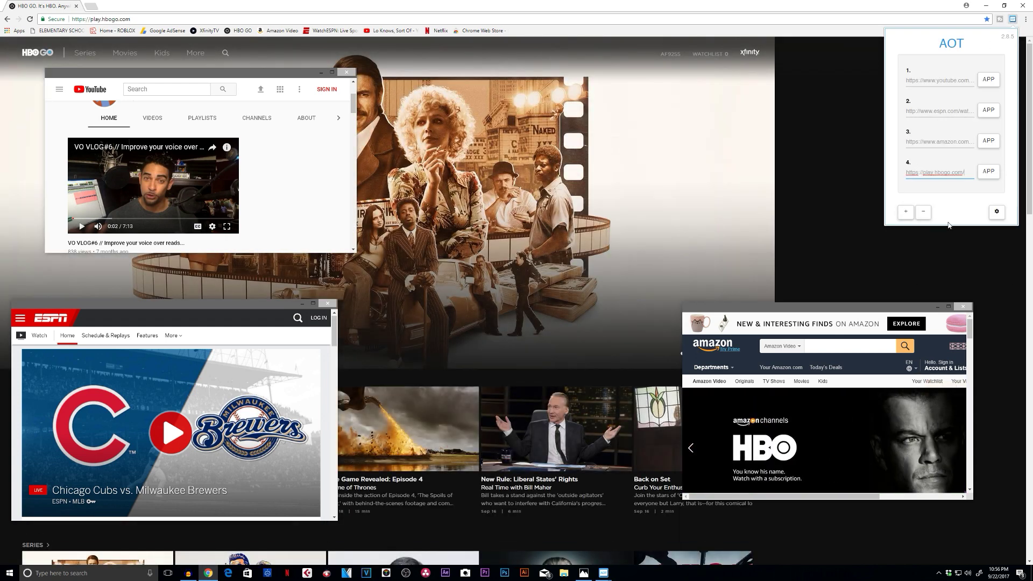
left_click(989, 173)
Shrink the HBO GO floating window and settle it at the top right
left_click_drag(605, 197, 826, 59)
left_click_drag(565, 49, 699, 140)
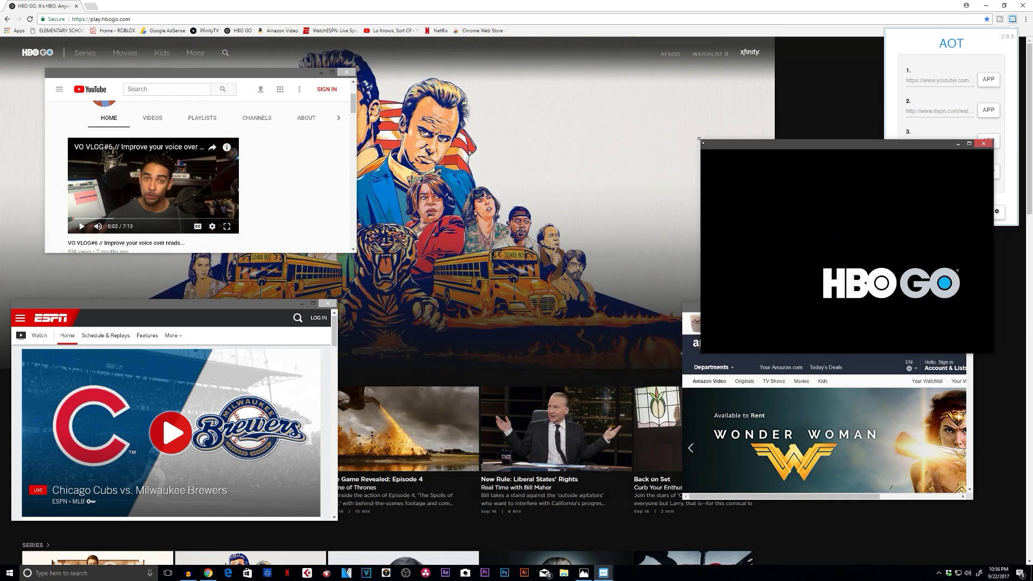
left_click_drag(768, 149, 737, 65)
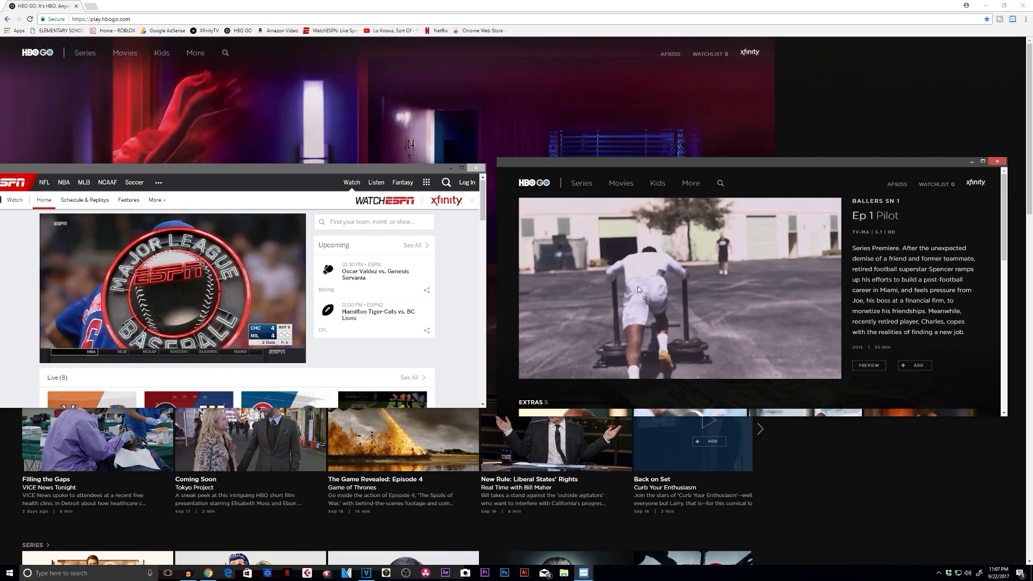
Over VEGAS Pro, move the ESPN player to the top and the HBO GO player onto the editor
left_click(366, 573)
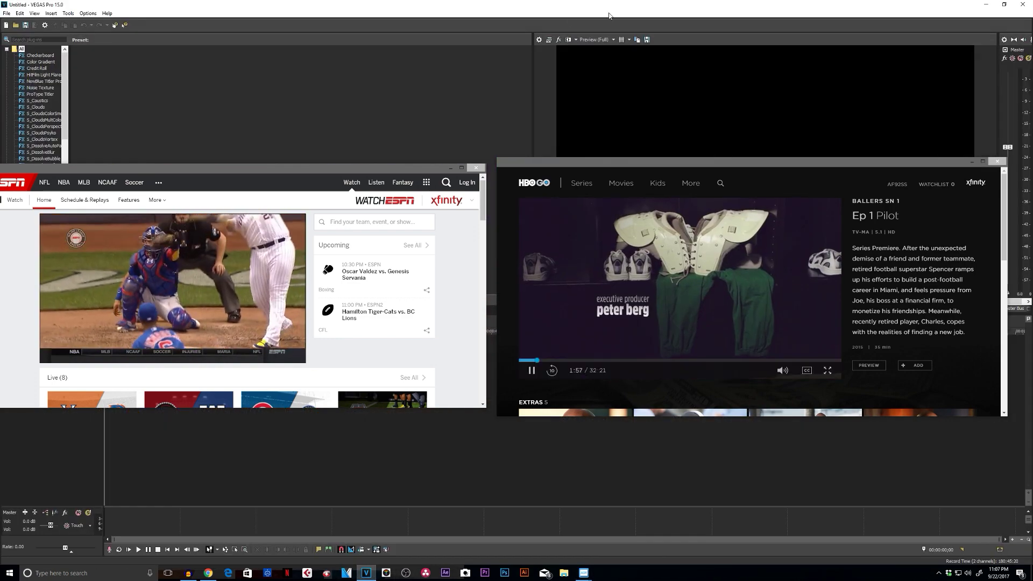
left_click_drag(347, 167, 347, 34)
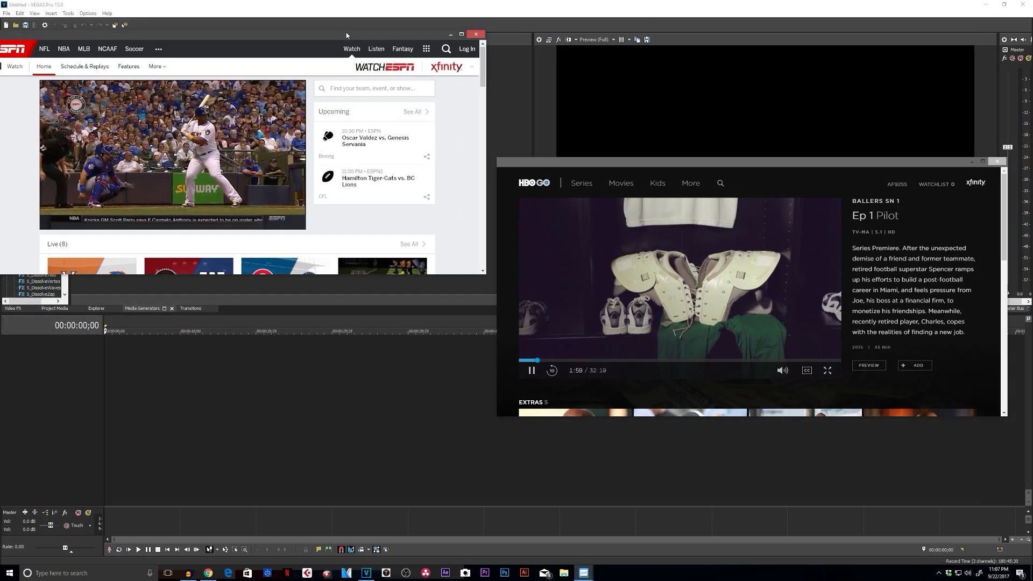
left_click_drag(637, 164, 139, 308)
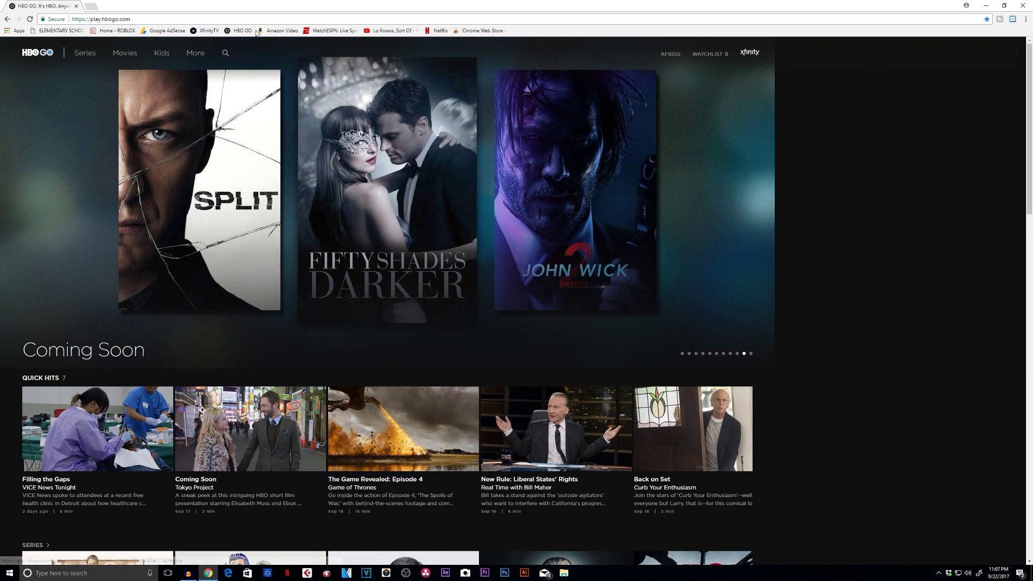
Load the Xfinity Stream site and copy its address
left_click(203, 31)
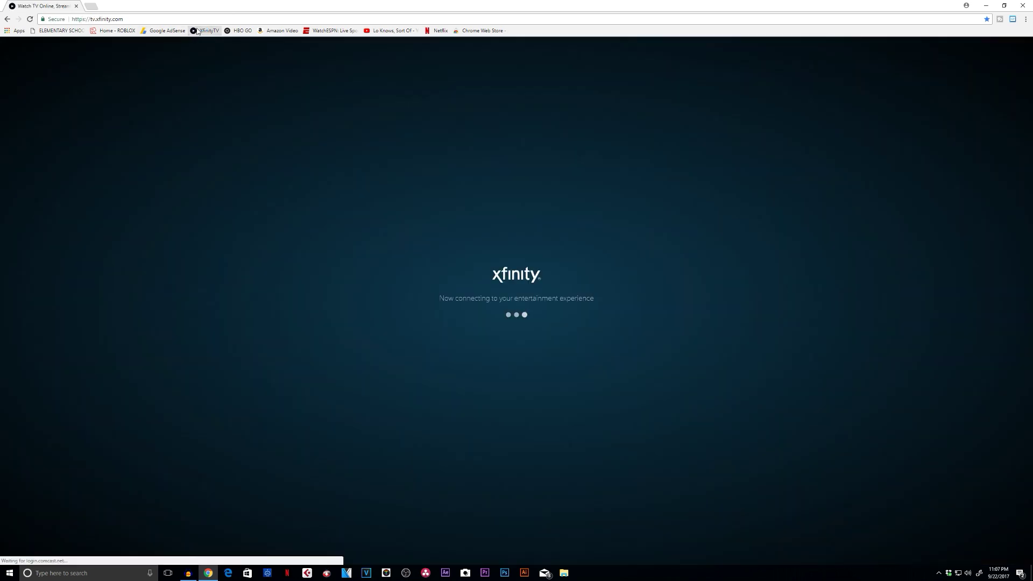
right_click(125, 18)
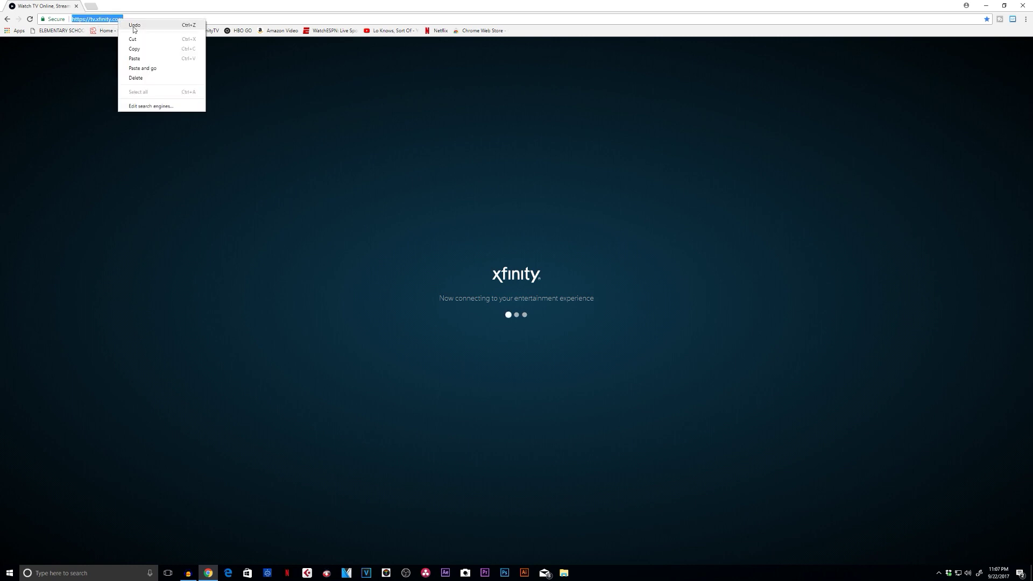
left_click(143, 50)
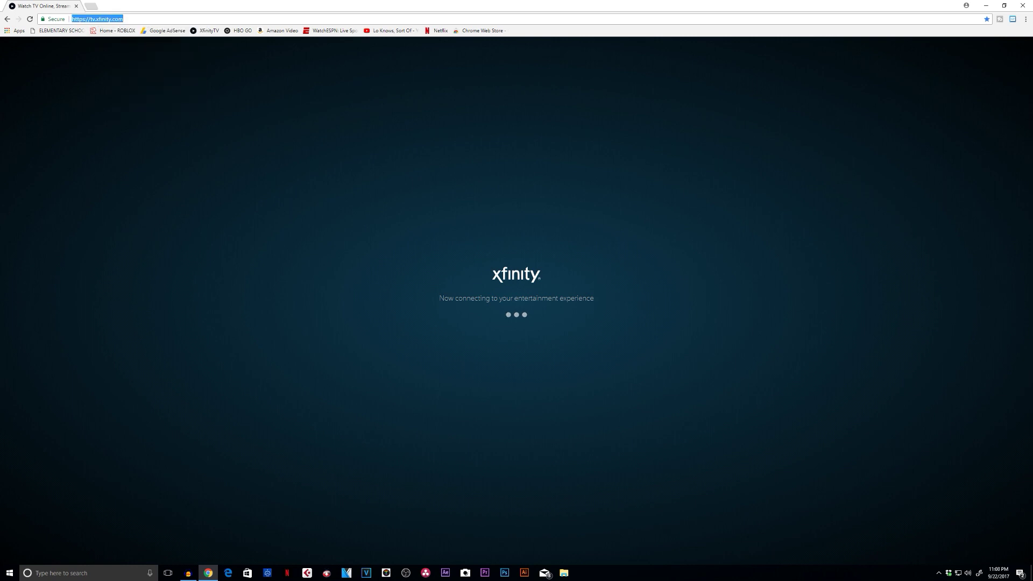
Paste the Xfinity address into a new fifth field, launch it, and centre the window
left_click(1011, 20)
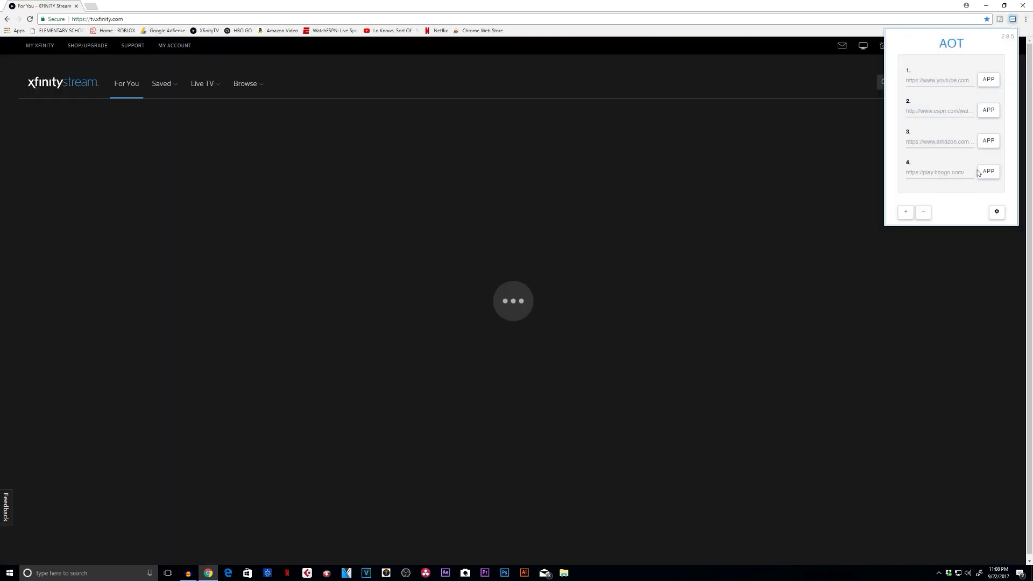
left_click(913, 210)
right_click(921, 204)
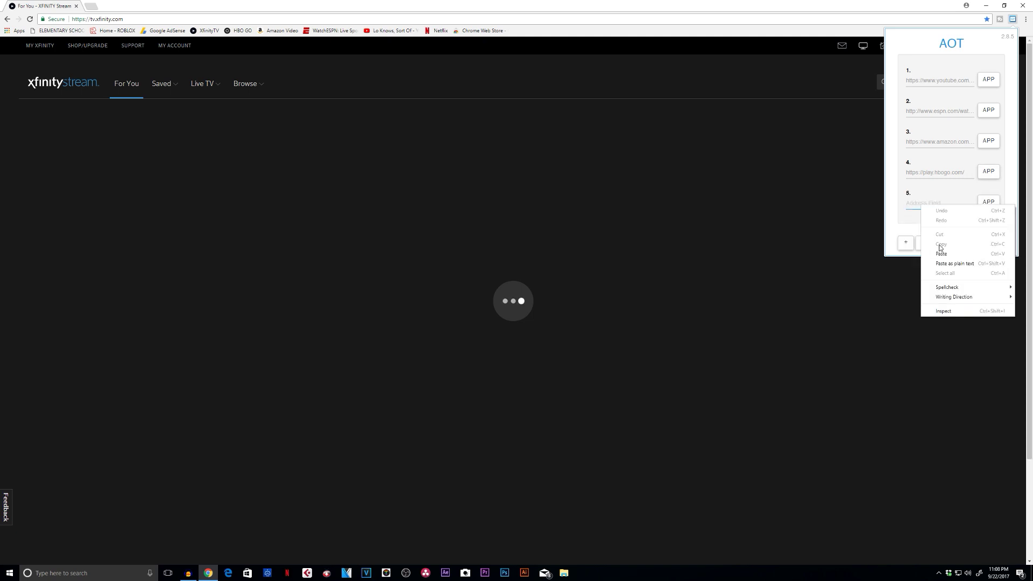
left_click(939, 244)
left_click(988, 202)
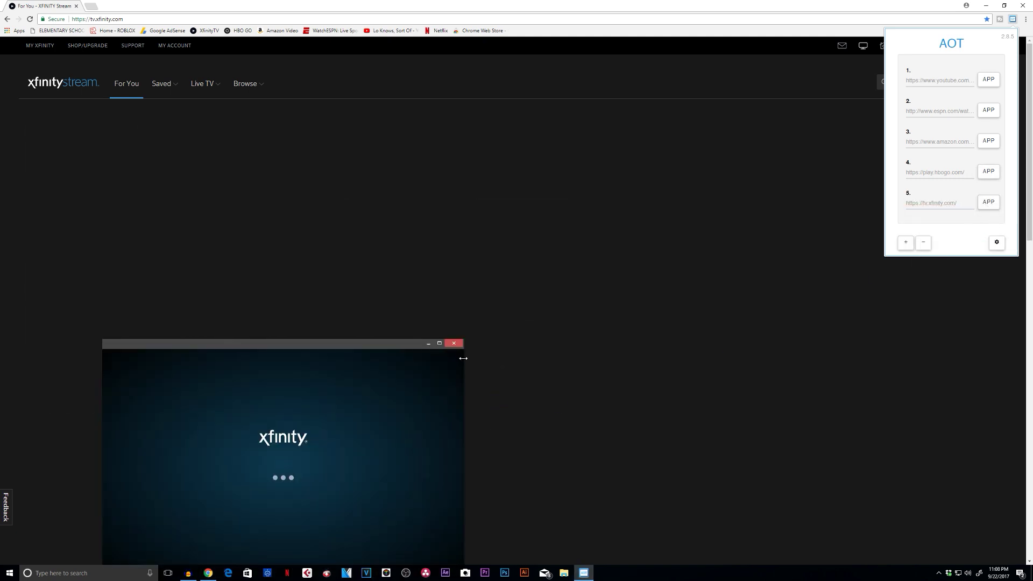
left_click_drag(384, 345, 567, 132)
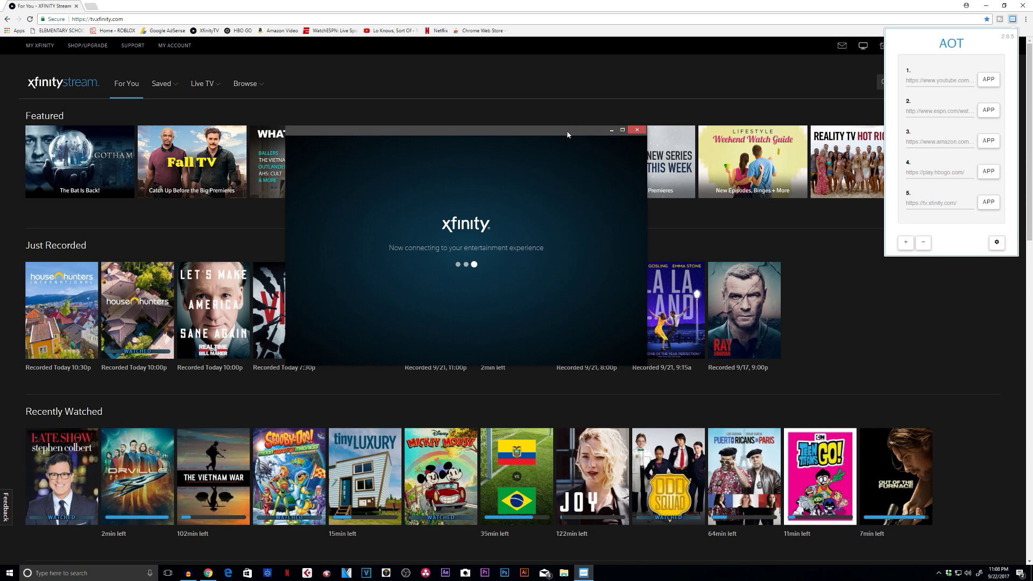